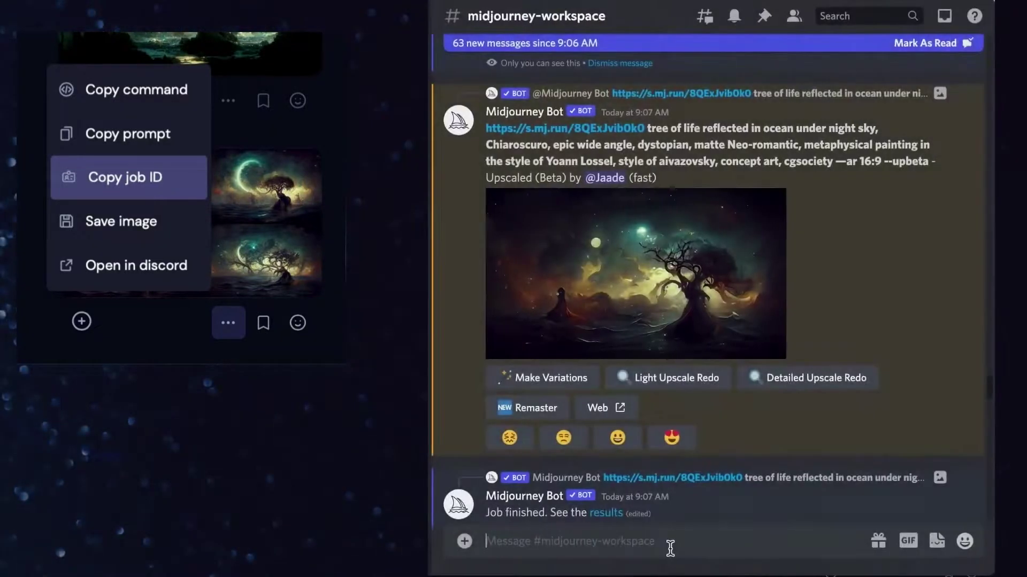
- Show the tree-of-life job from its pasted ID and request variations of the upscaled image
type("/")
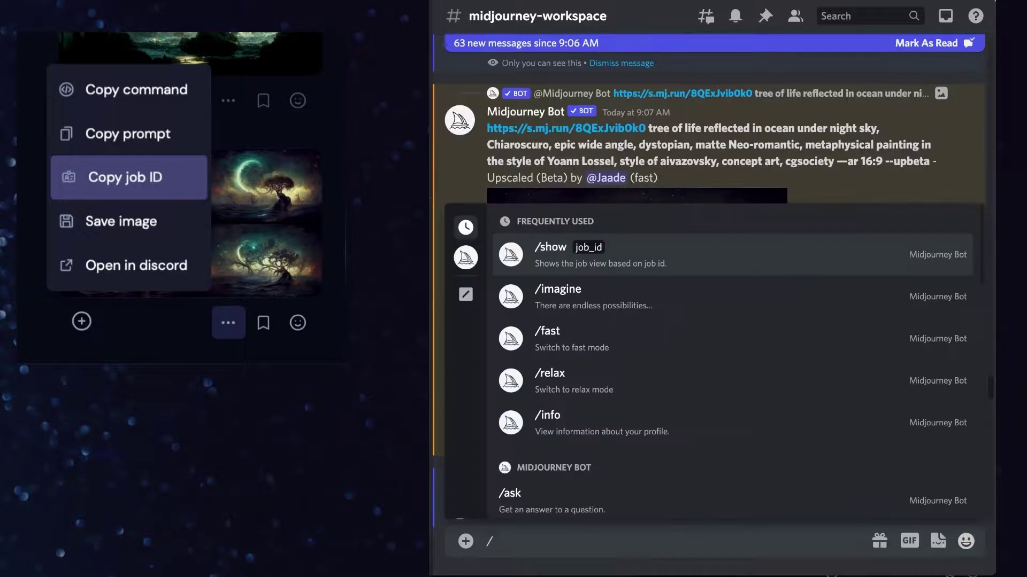
type("show")
key("Tab")
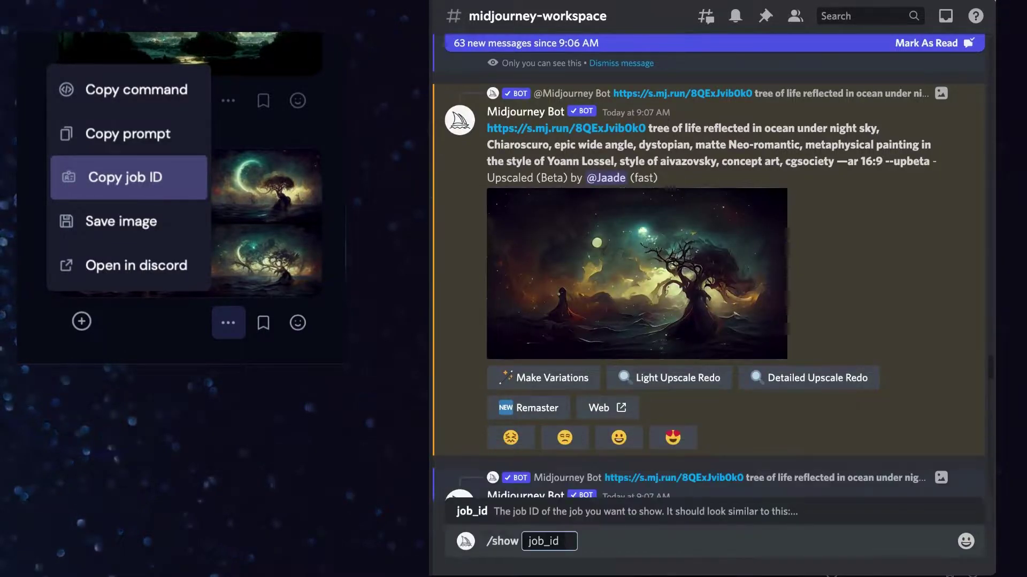
type("bd25d225-040c-4c40-a9ff-5edfd87f3312")
key("Return")
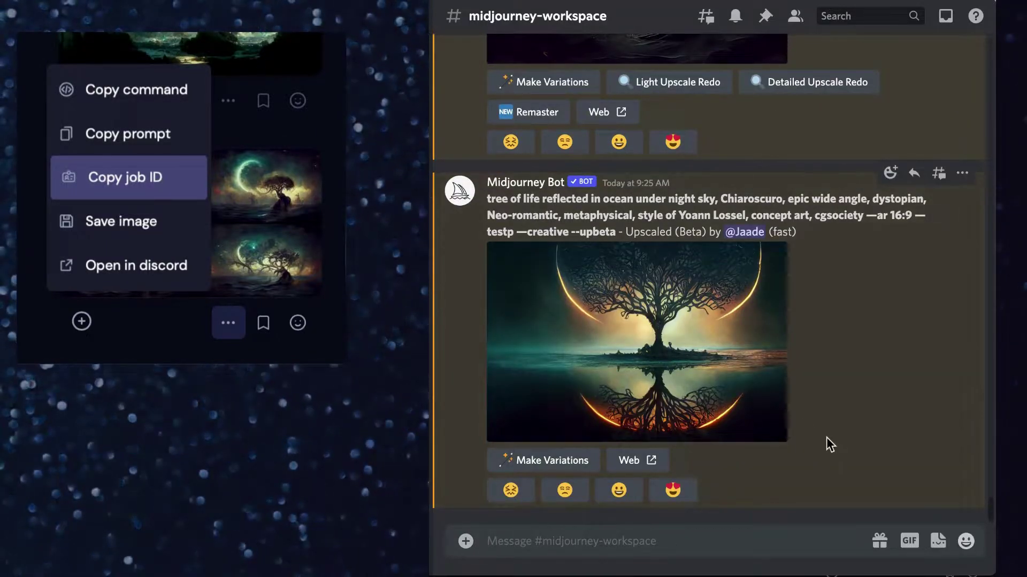
left_click(540, 468)
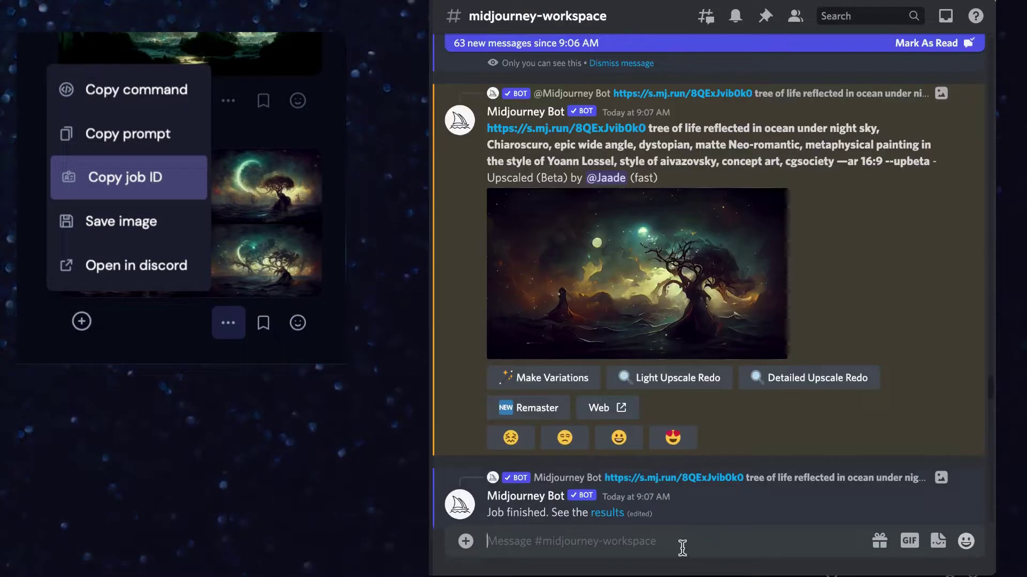
- Run /show with the same job ID again to bring up the job
type("/")
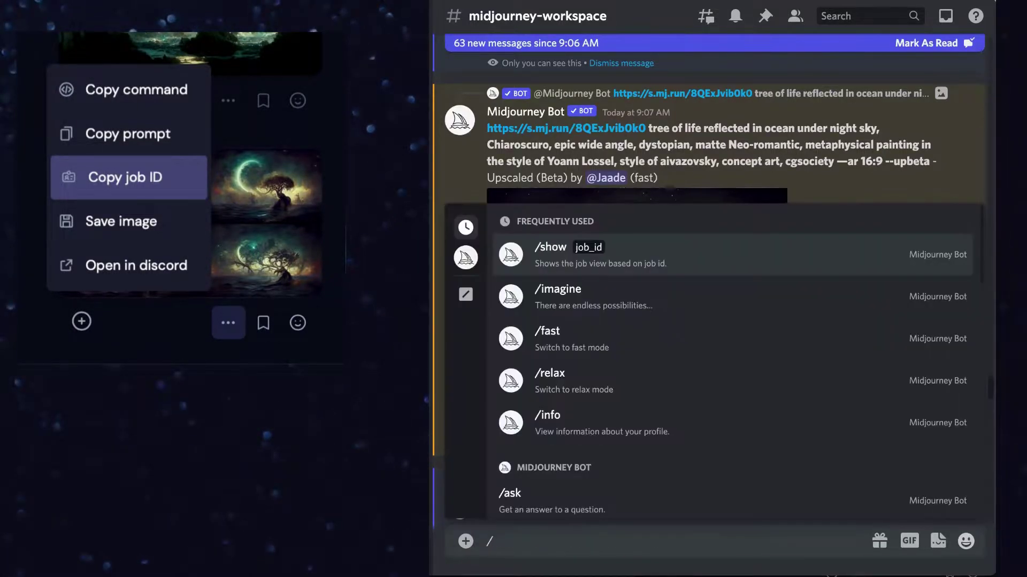
type("show")
key("Tab")
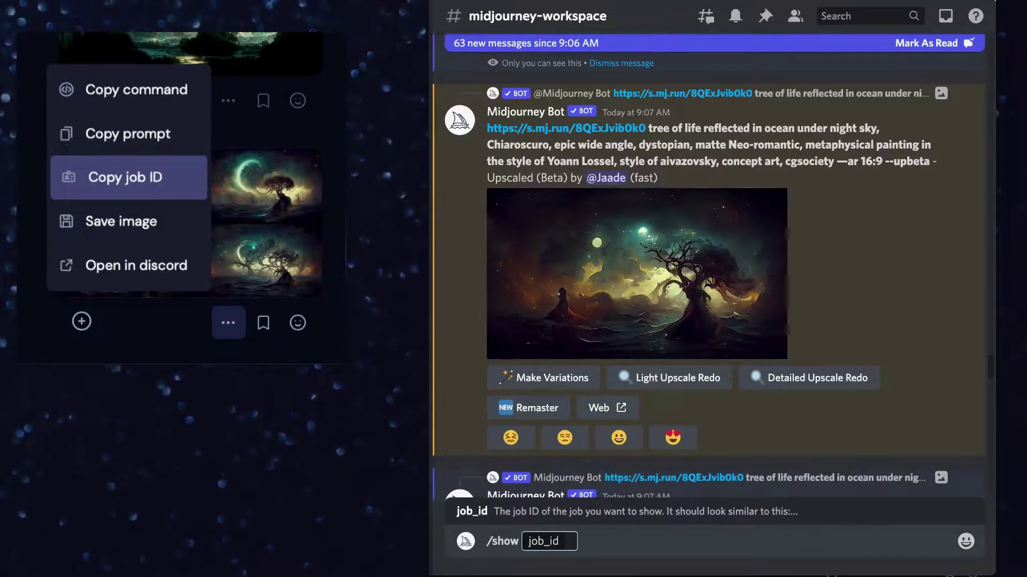
type("bd25d225-040c-4c40-a9ff-5edfd87f3312")
key("Return")
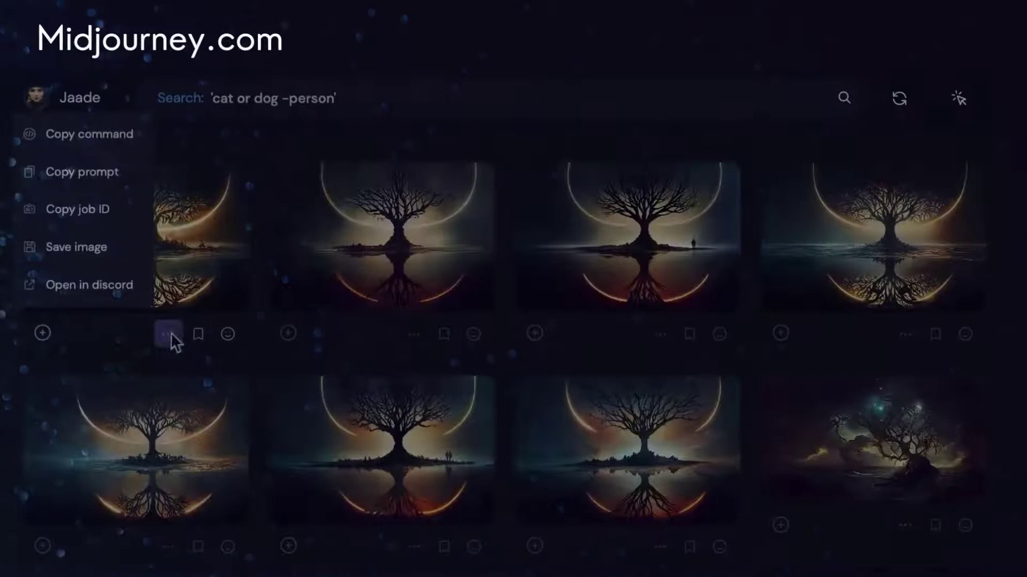
- Save the second, third and first tree variation images through each card's Save image option
left_click(443, 336)
mouse_move(660, 334)
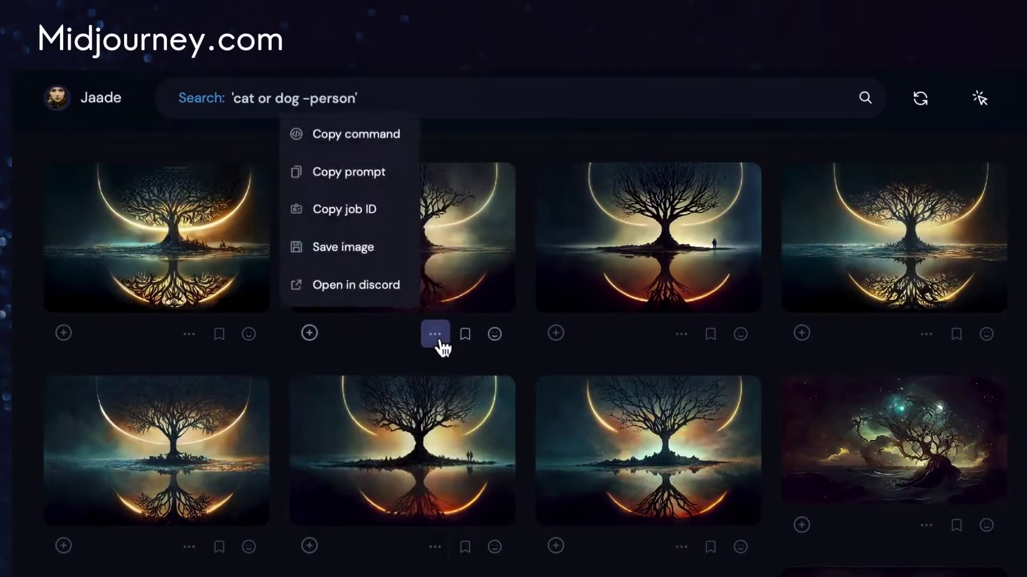
left_click(414, 247)
left_click(690, 337)
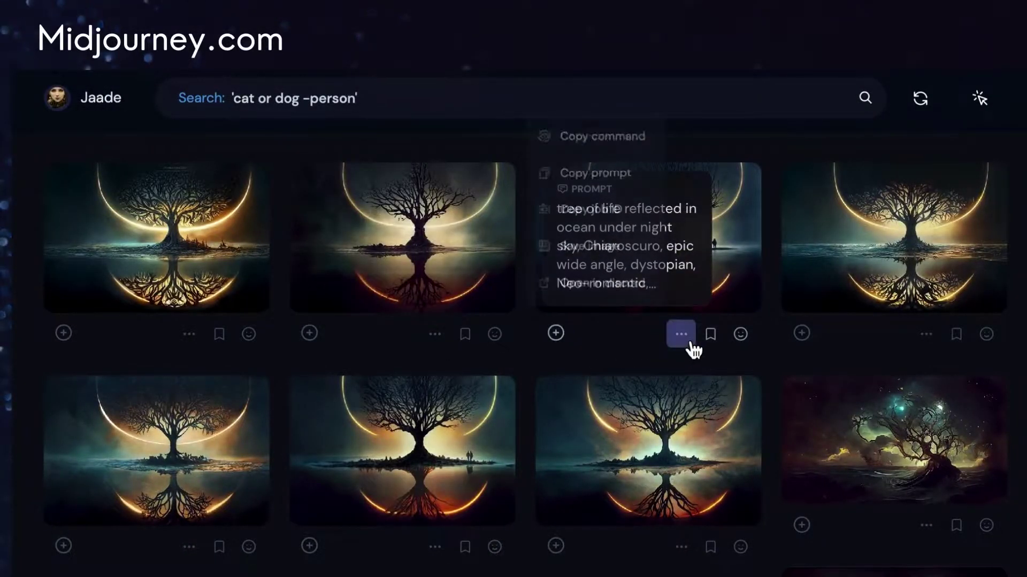
left_click(614, 260)
left_click(690, 343)
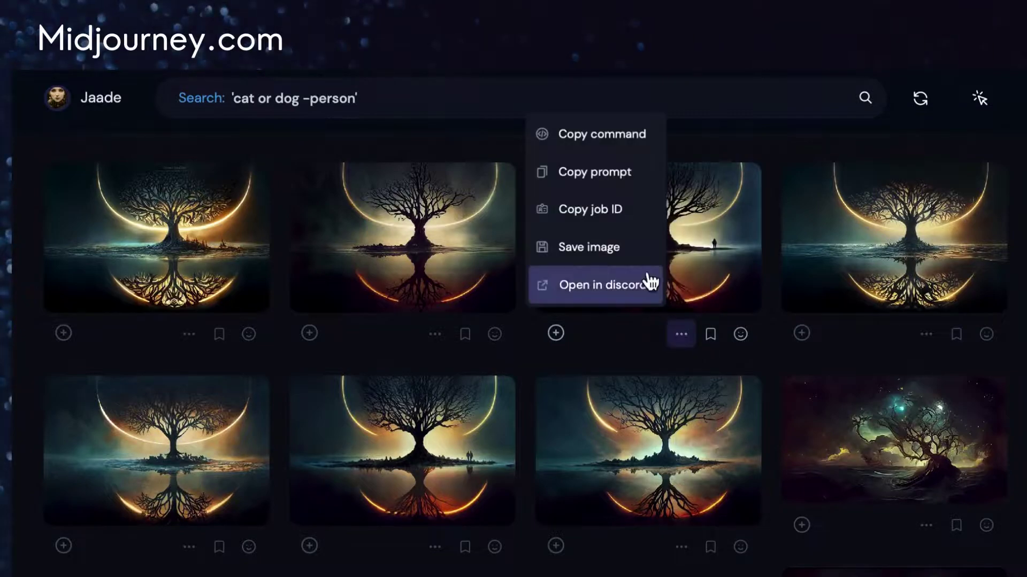
left_click(649, 280)
left_click(931, 343)
left_click(190, 334)
mouse_move(402, 450)
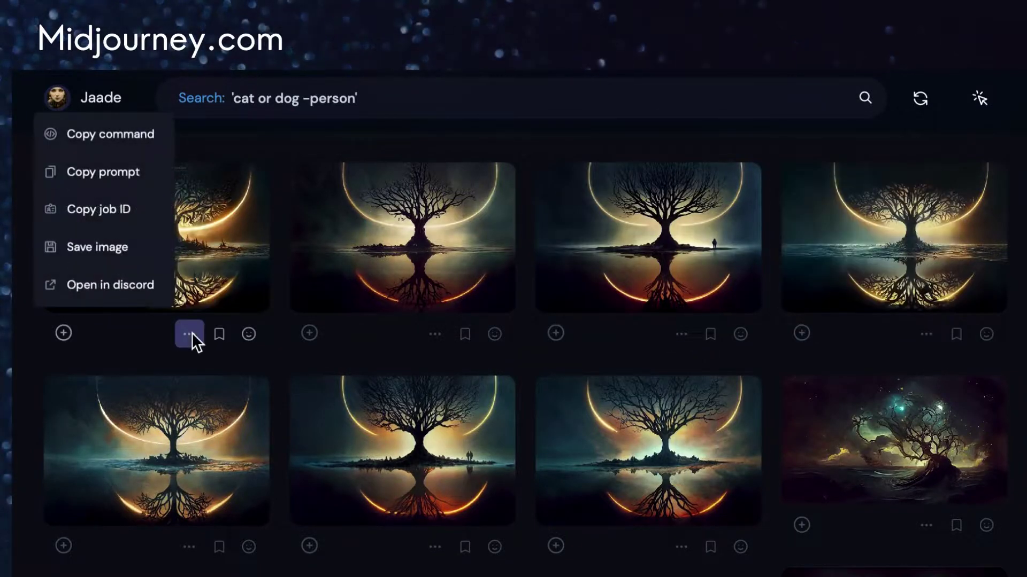
left_click(134, 252)
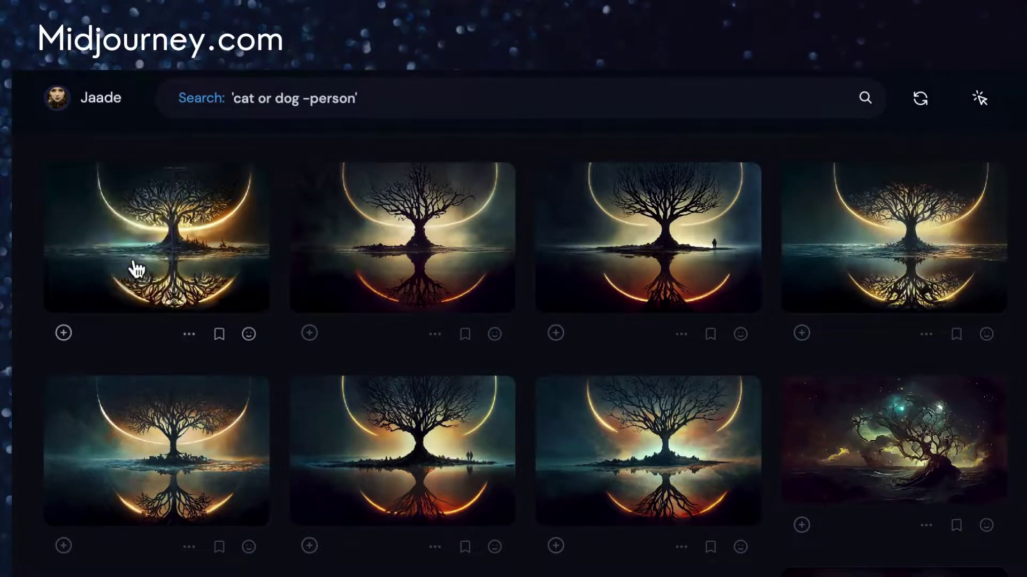
left_click(435, 335)
left_click(363, 247)
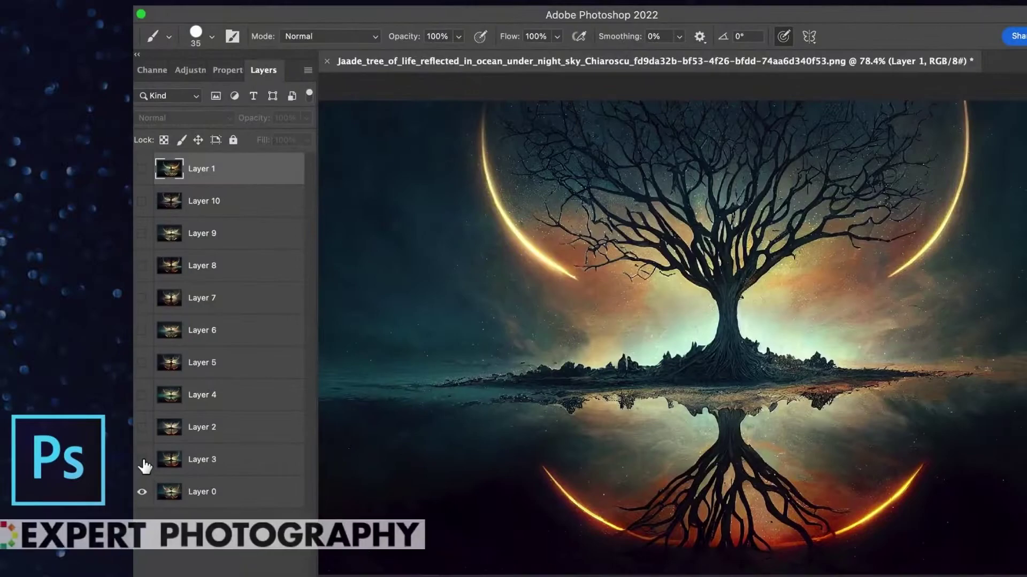
- Turn on visibility for Layer 2 and Layers 5 through 10 in the Layers panel
left_click(142, 427)
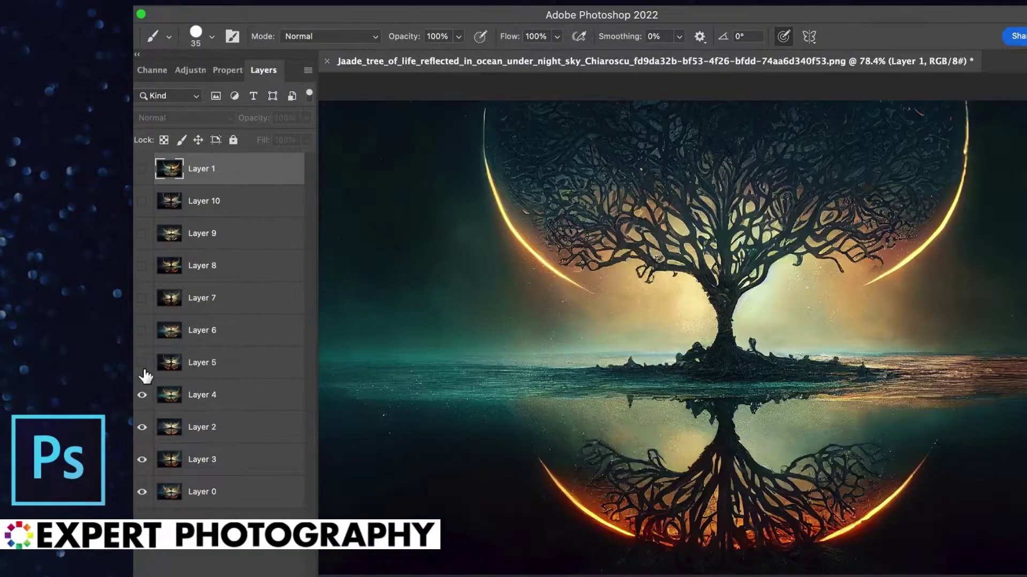
left_click(142, 363)
left_click(142, 330)
left_click(142, 298)
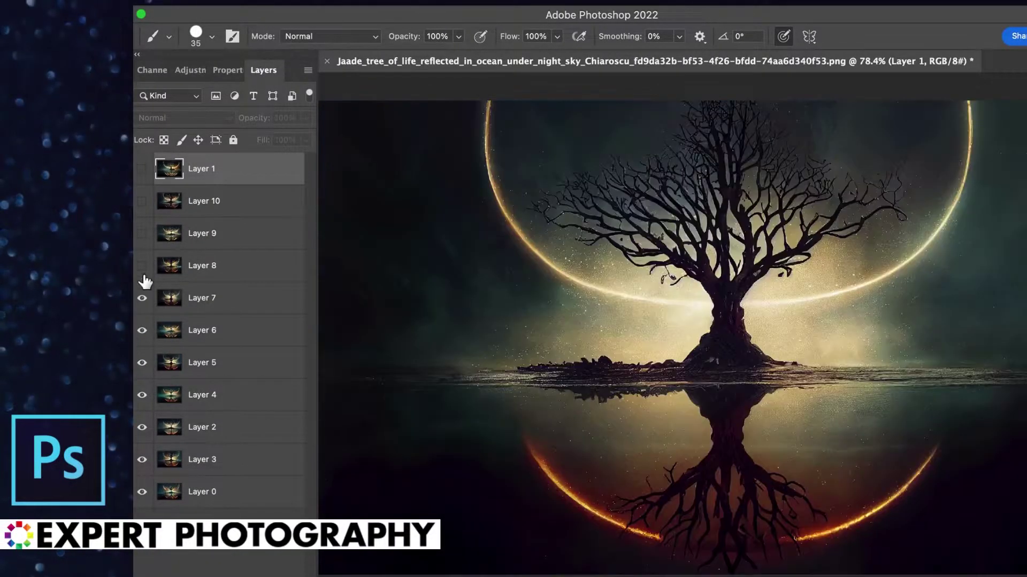
left_click(142, 266)
left_click(143, 234)
left_click(142, 201)
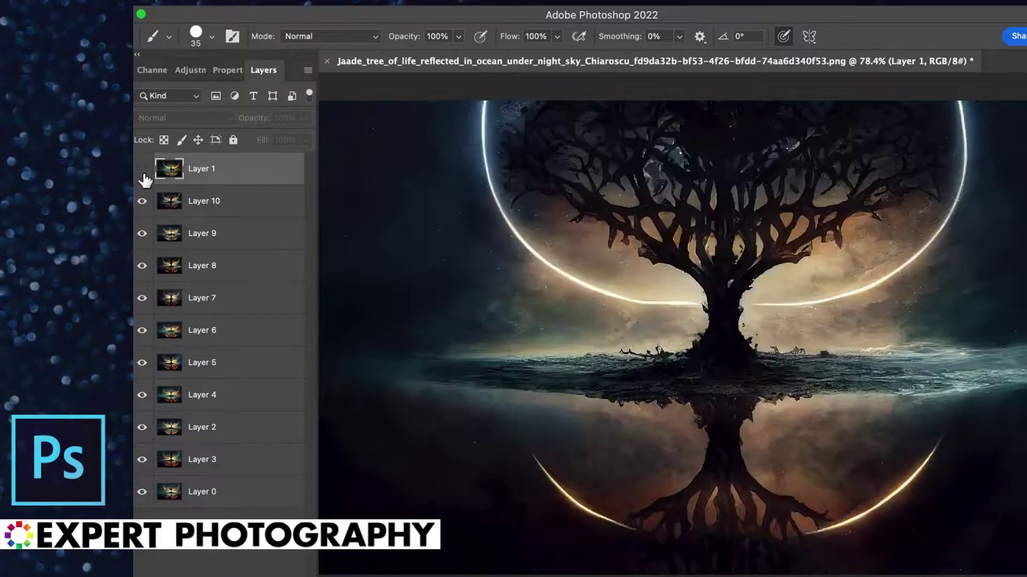
- Toggle Layer 1's eye icon so the golden tree ends up visible on the canvas
left_click(143, 169)
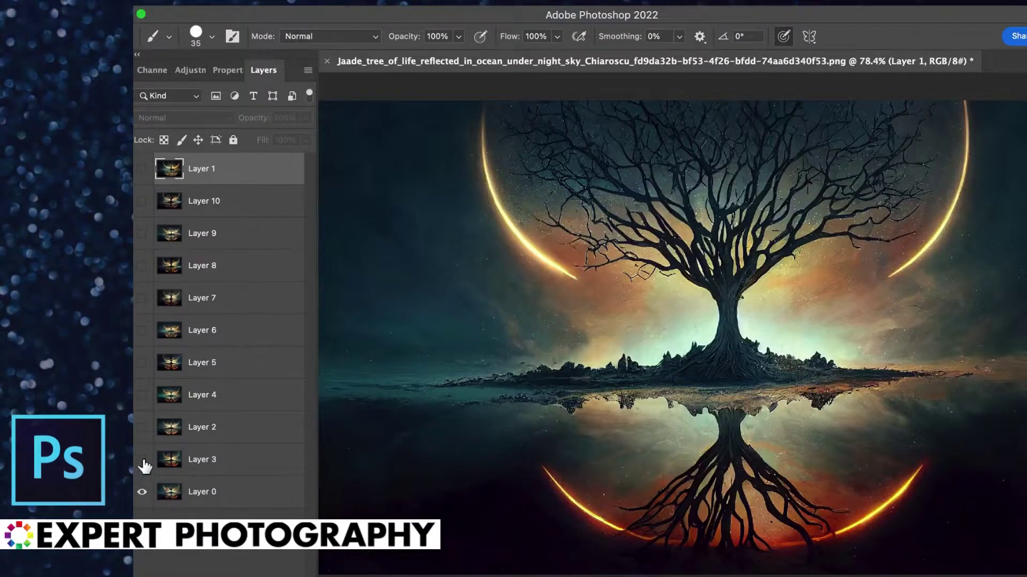
mouse_move(143, 169)
left_mouse_down()
mouse_move(144, 435)
mouse_move(145, 182)
left_mouse_up()
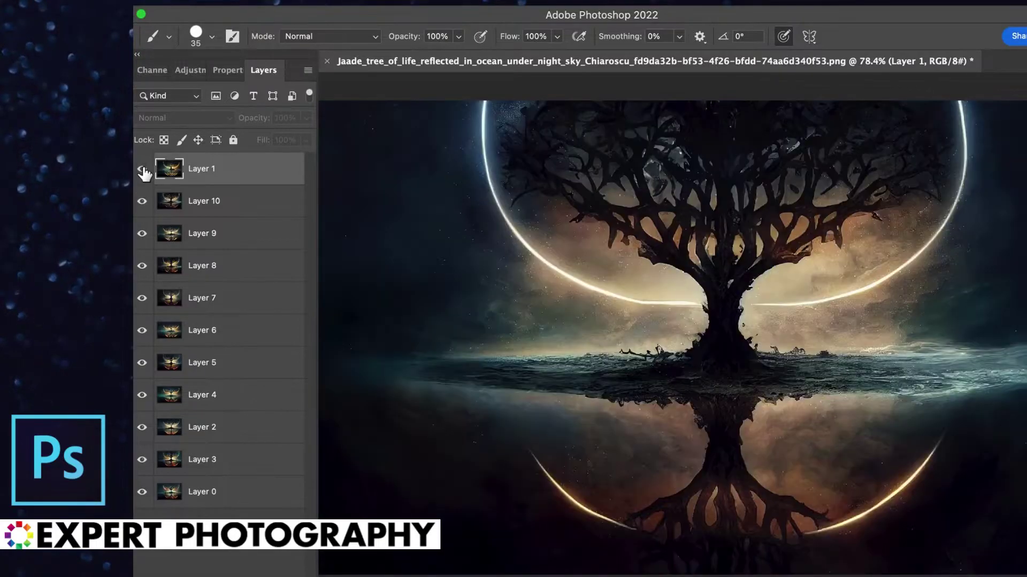
left_click(143, 170)
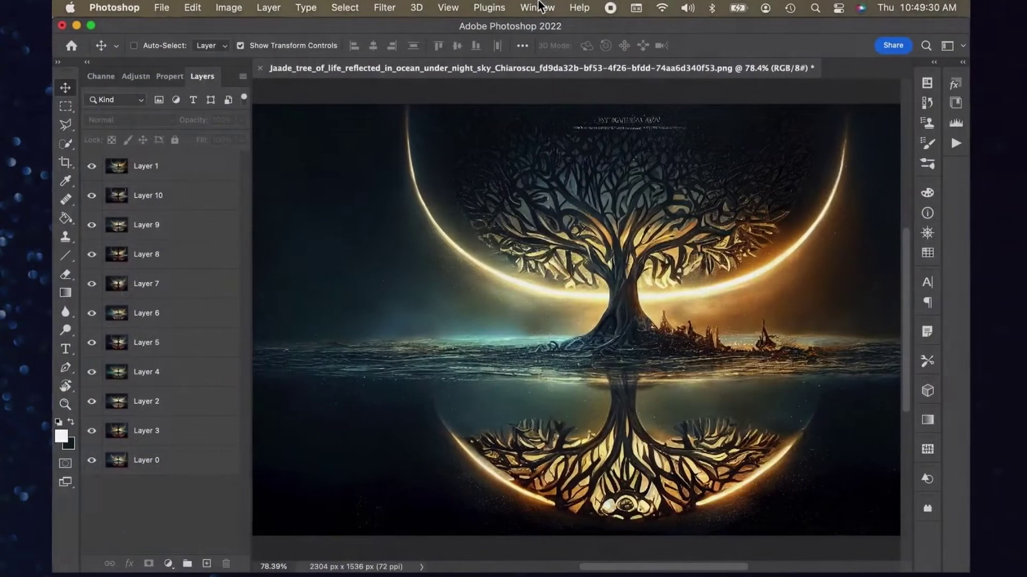
- Show the Timeline panel and create a frame animation starting with one frame
left_click(540, 7)
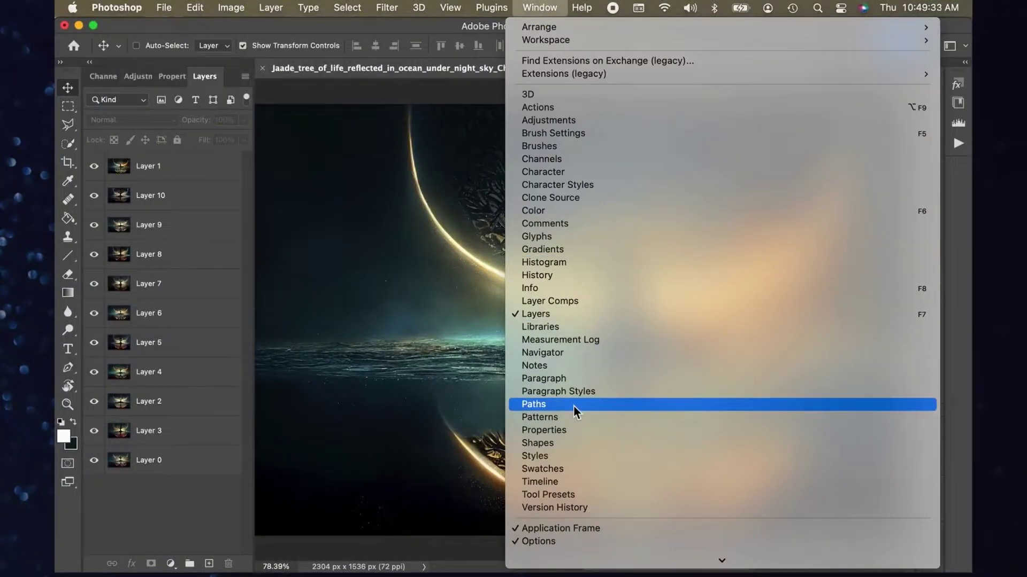
left_click(582, 482)
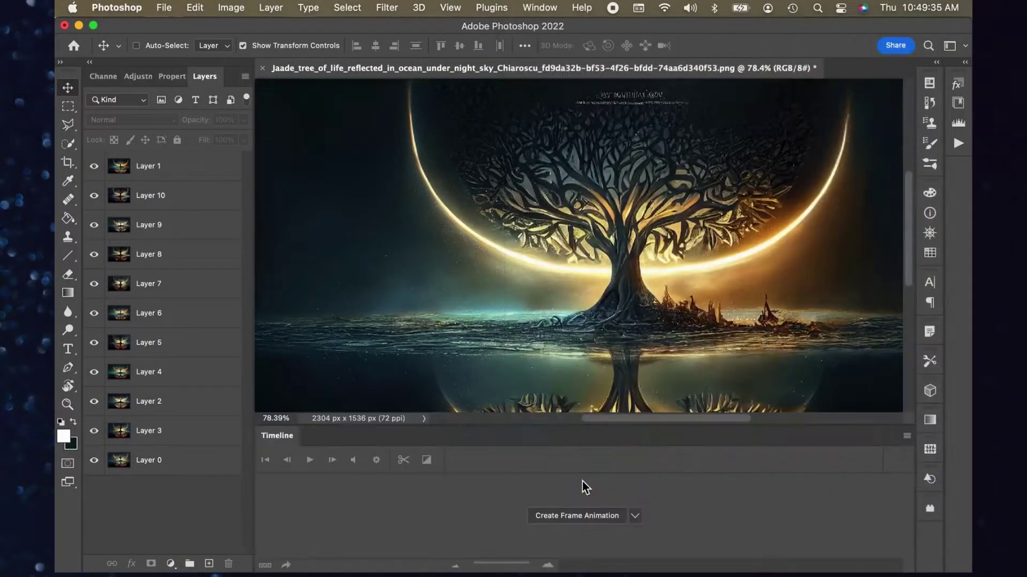
left_click(636, 515)
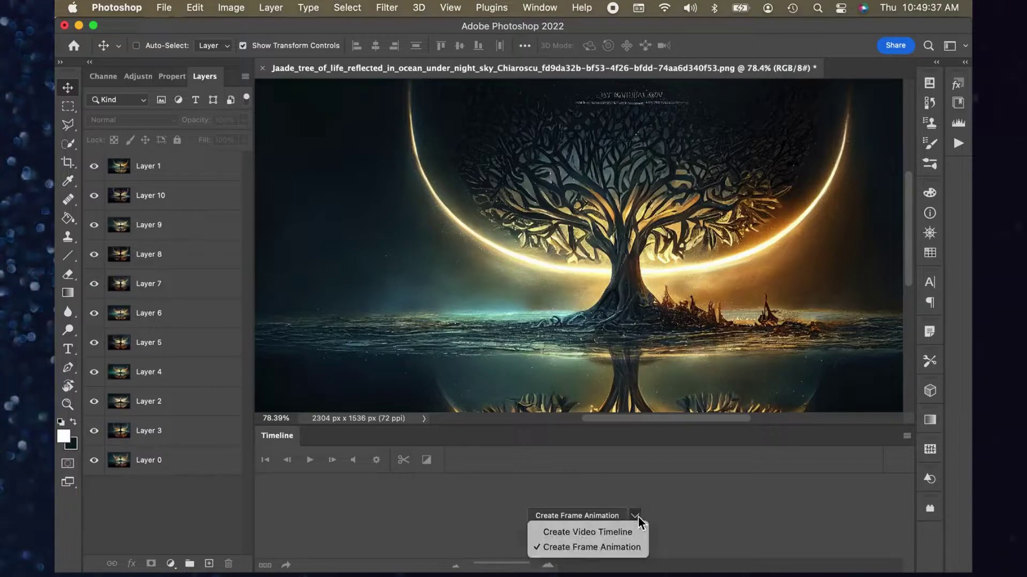
left_click(633, 548)
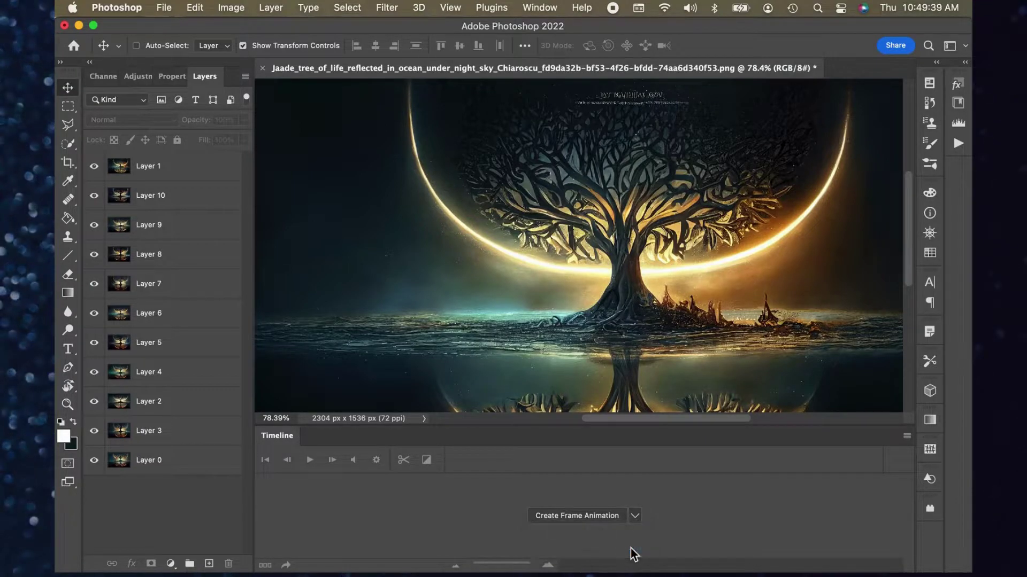
left_click(582, 520)
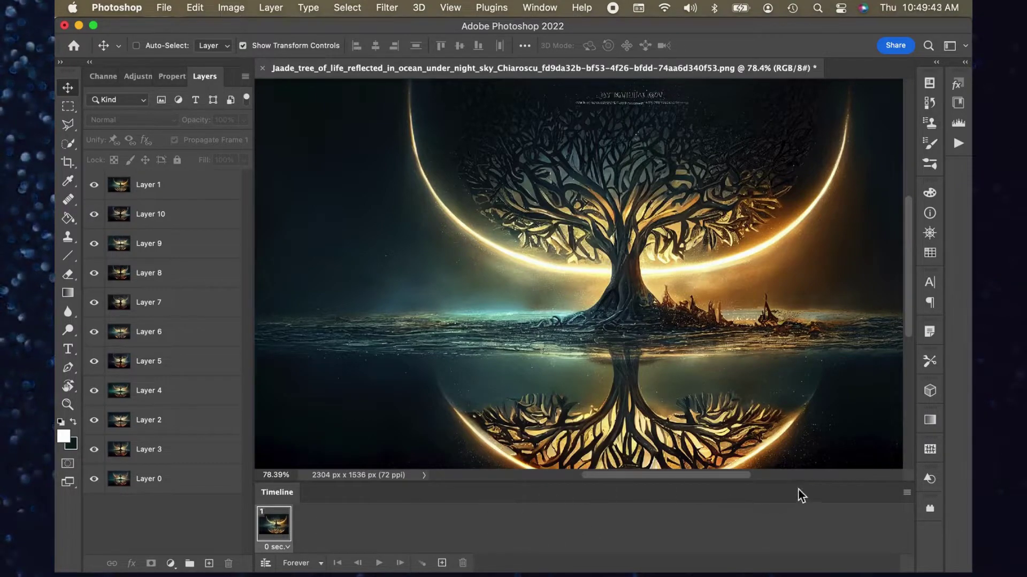
left_click(907, 492)
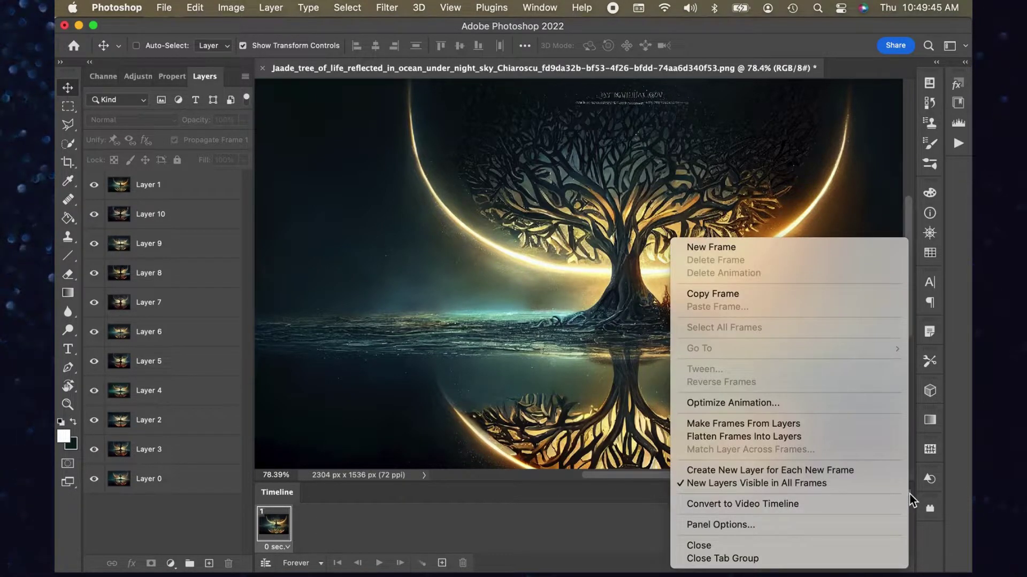
- Make frames from the eleven tree layers, set a 0-second frame delay, and play the loop
left_click(761, 425)
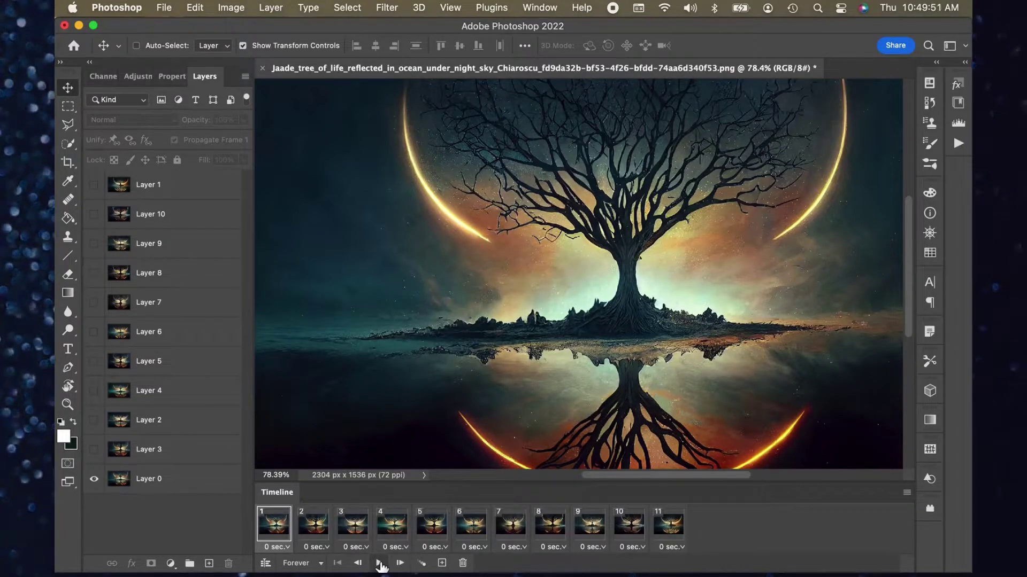
left_click(291, 548)
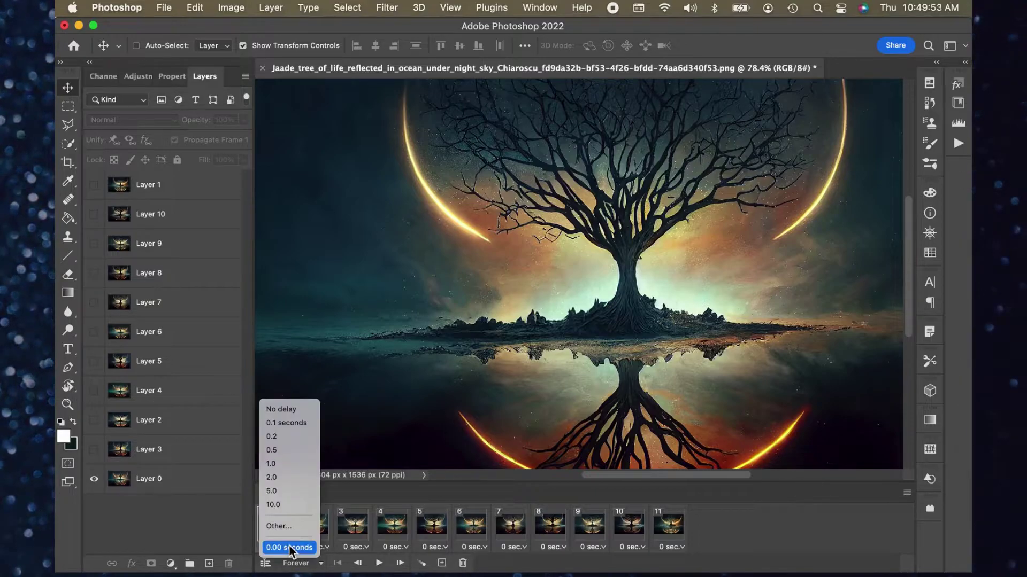
left_click(289, 549)
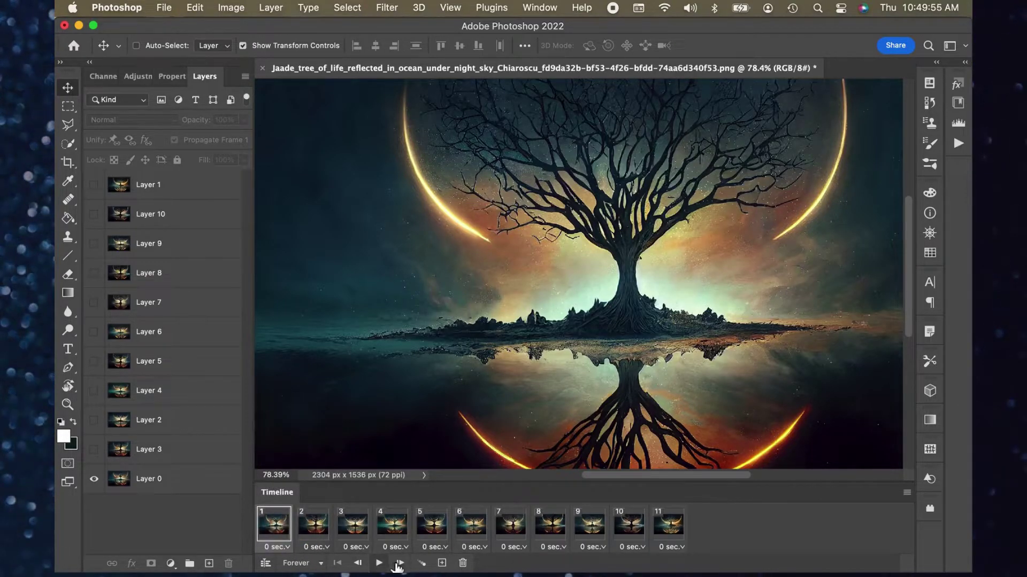
left_click(380, 564)
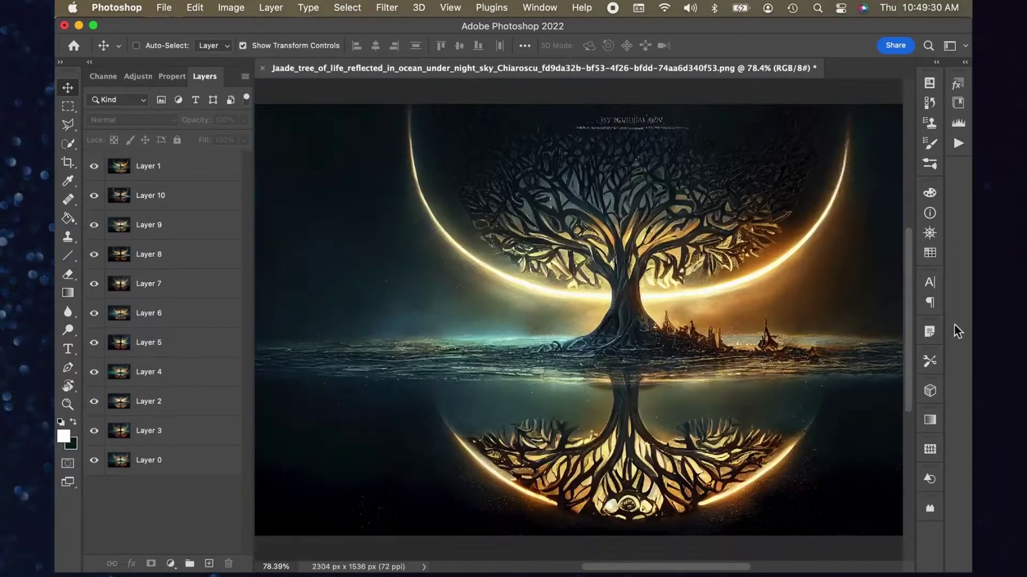
- Open Save for Web (Legacy) for the tree animation with GIF as the format
left_click(540, 8)
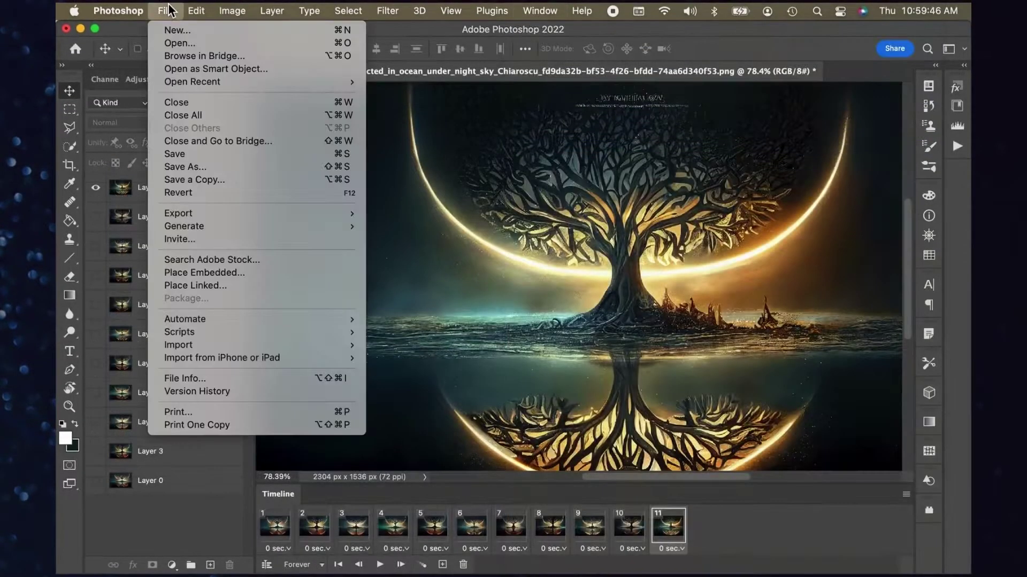
mouse_move(178, 212)
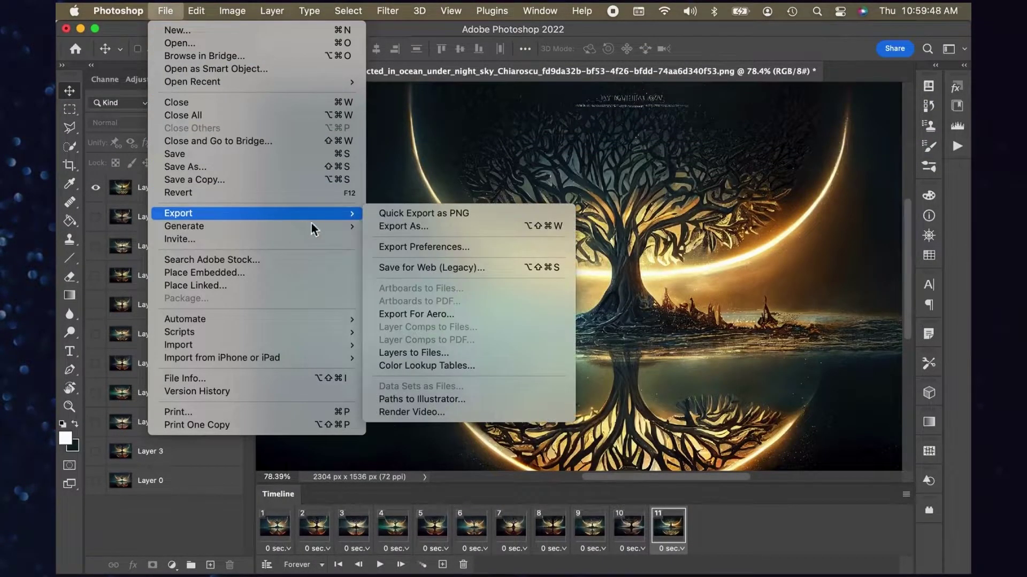
left_click(447, 273)
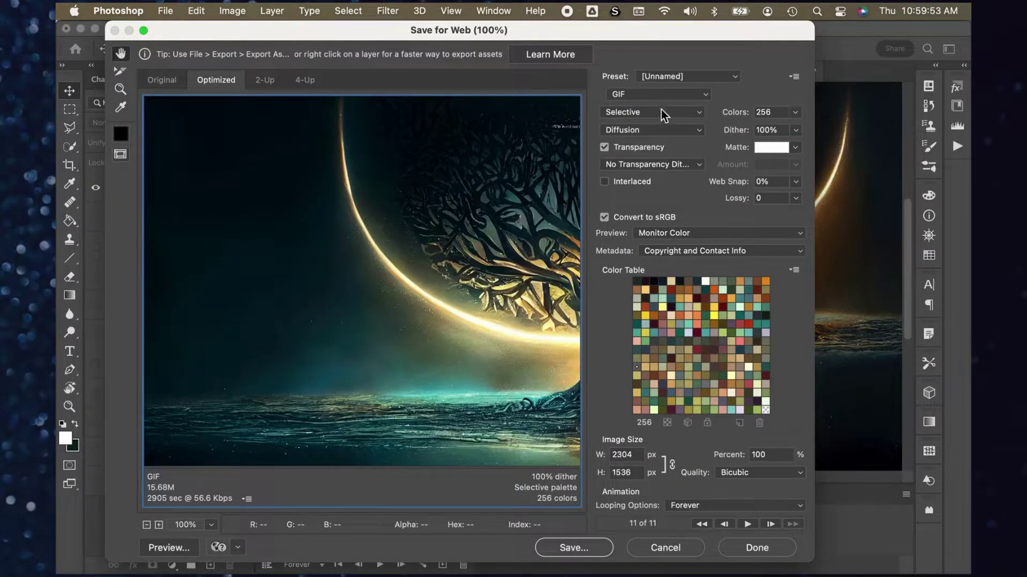
left_click(656, 95)
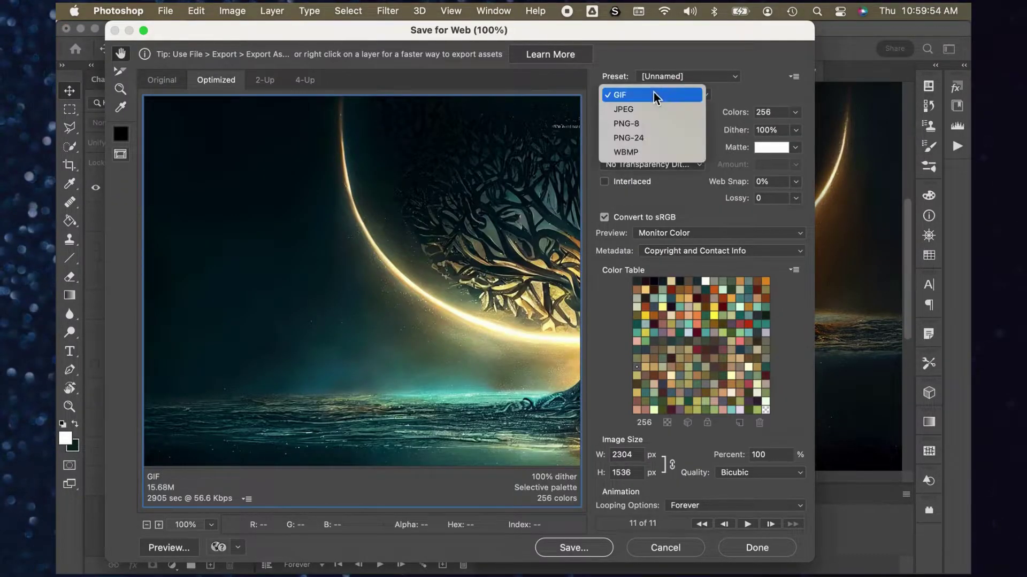
left_click(656, 96)
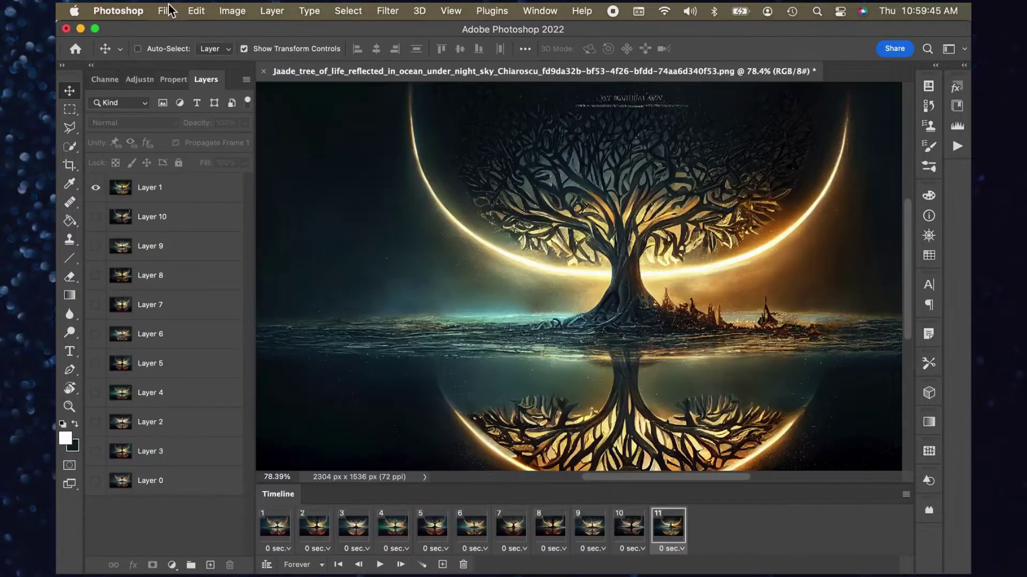
left_click(167, 11)
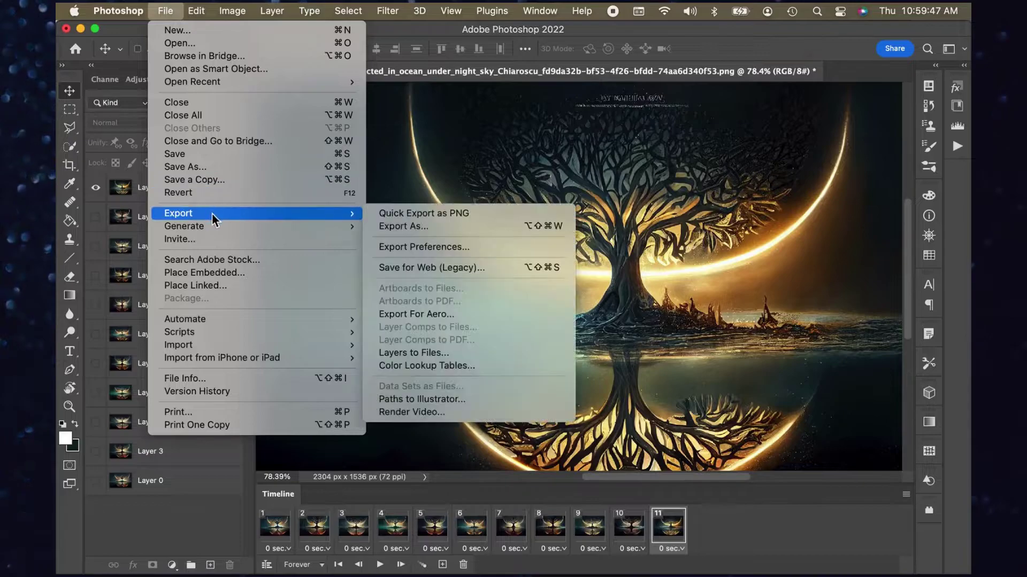